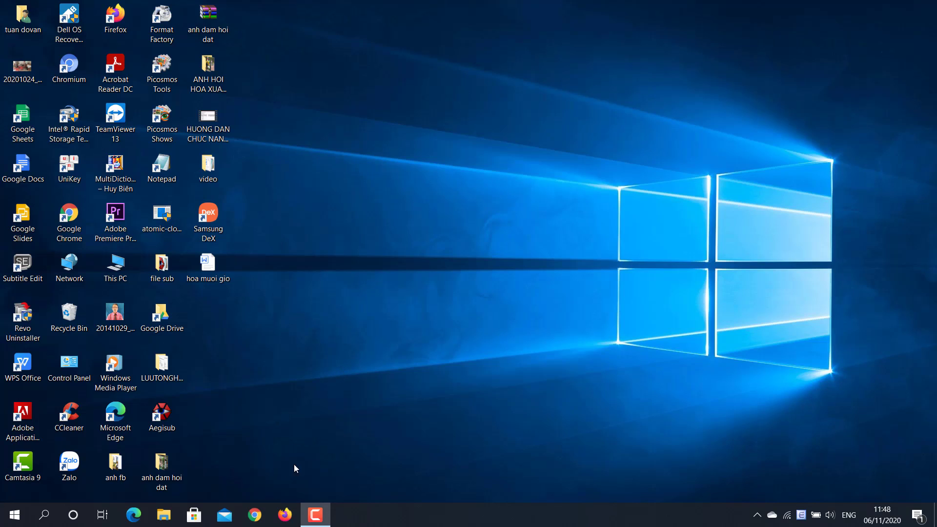
Open Firefox and search Google for "samsung dex"
click(286, 514)
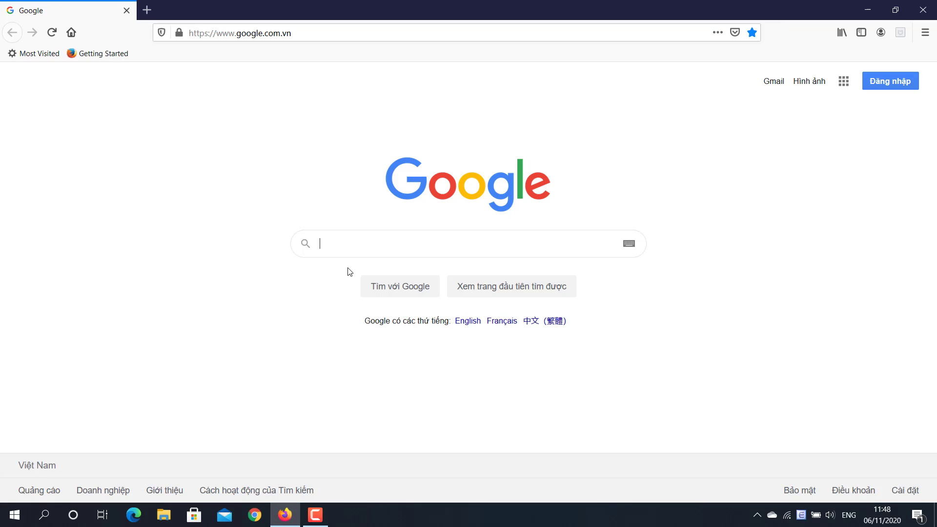
click(323, 248)
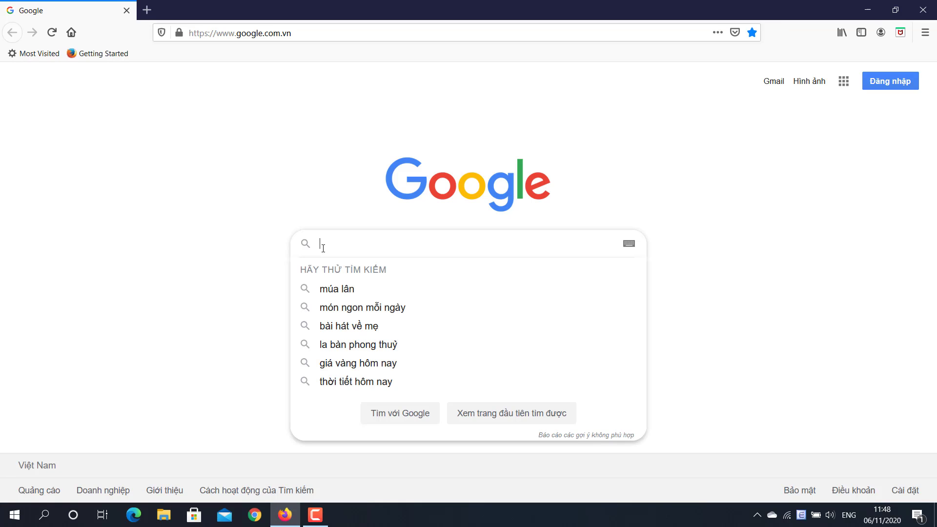
text(sam)
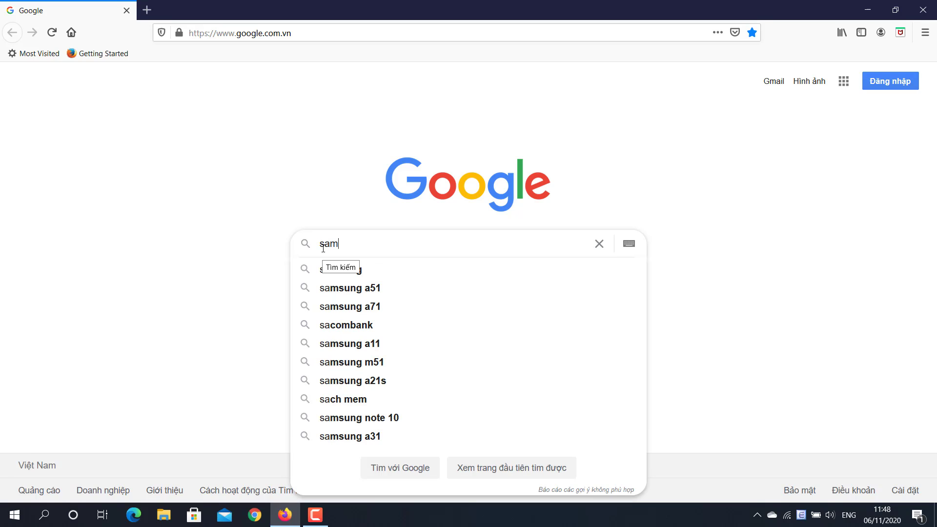
text(sung )
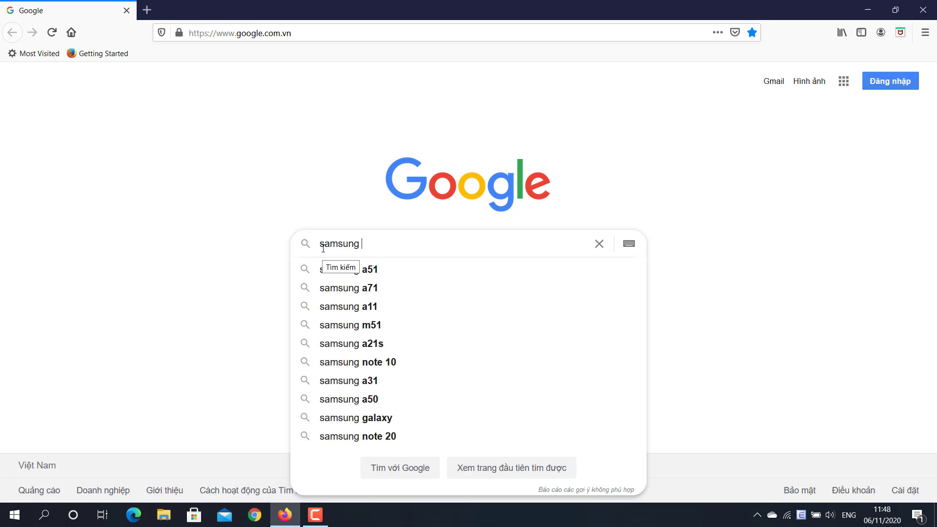
text(dex)
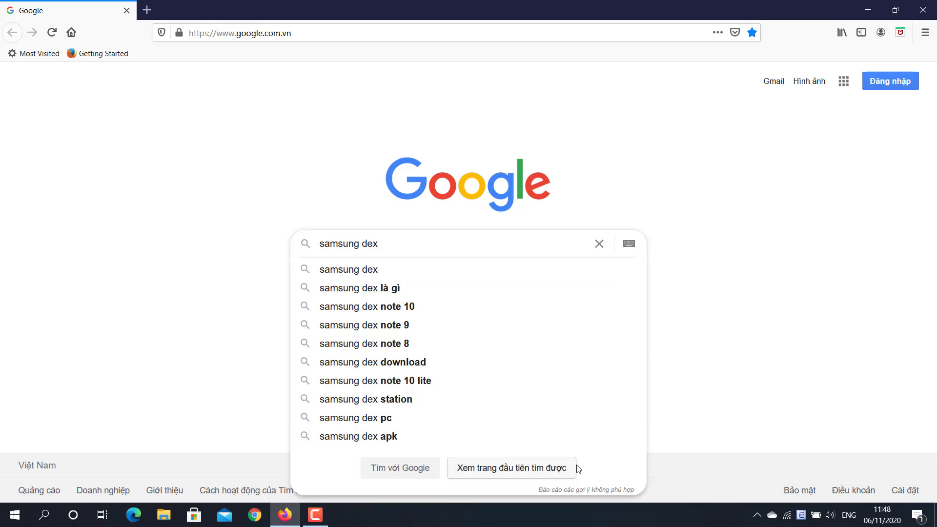
key(Return)
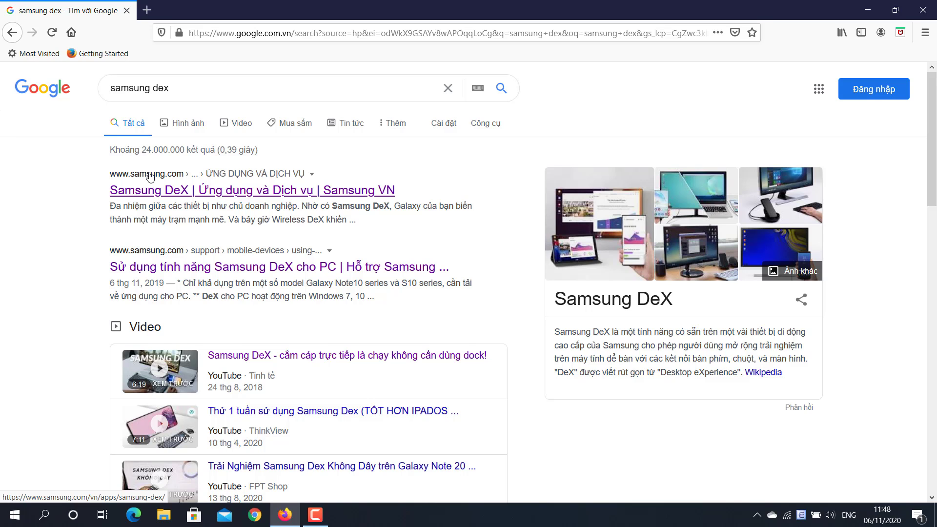
Open Samsung's official DeX page from the results, dismiss the cookie notice, examine the Windows and Mac download options, and close the browser
click(150, 176)
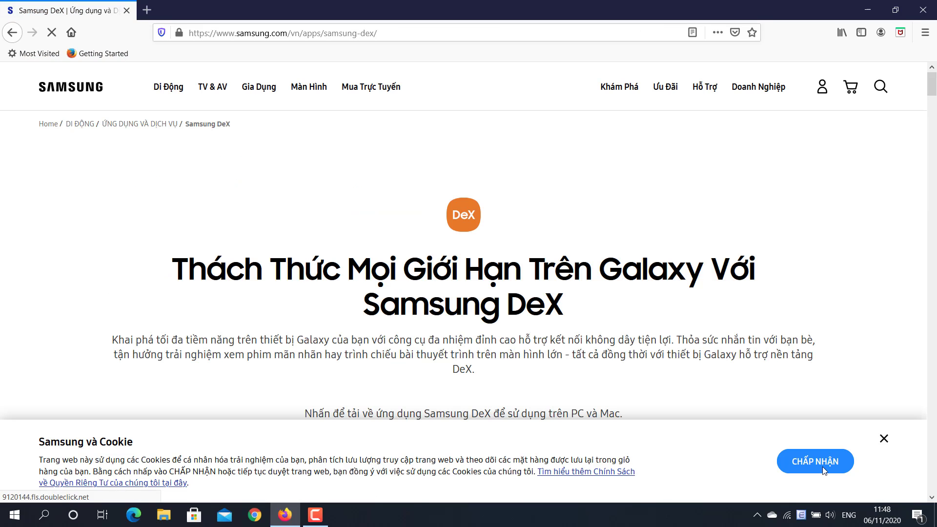
click(884, 438)
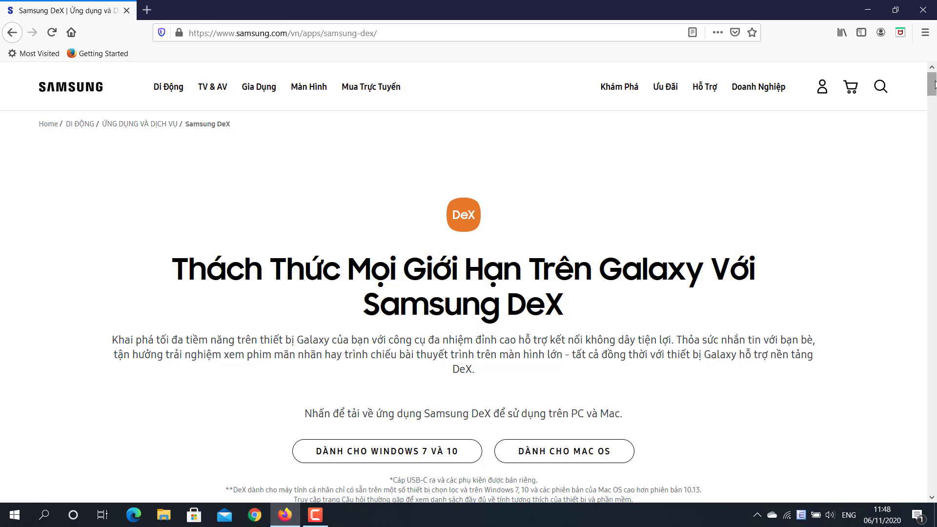
drag(934, 84, 935, 91)
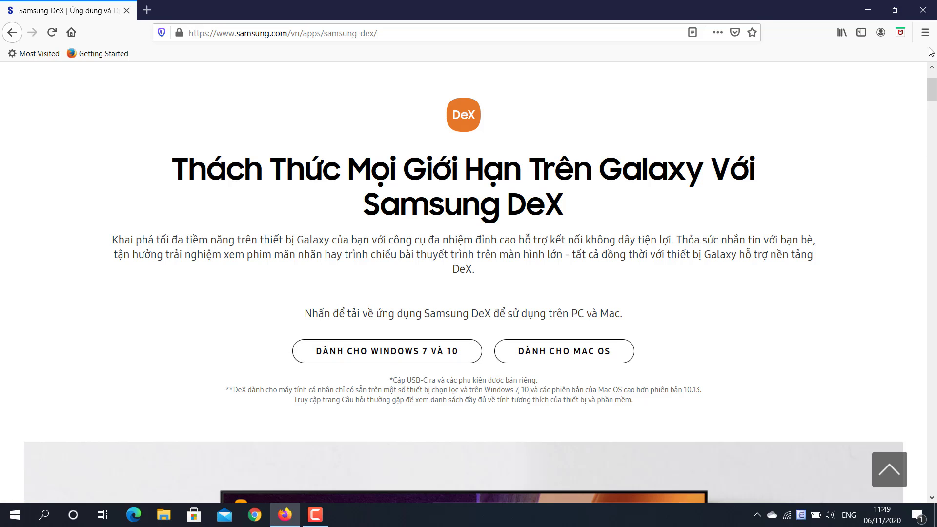
click(924, 10)
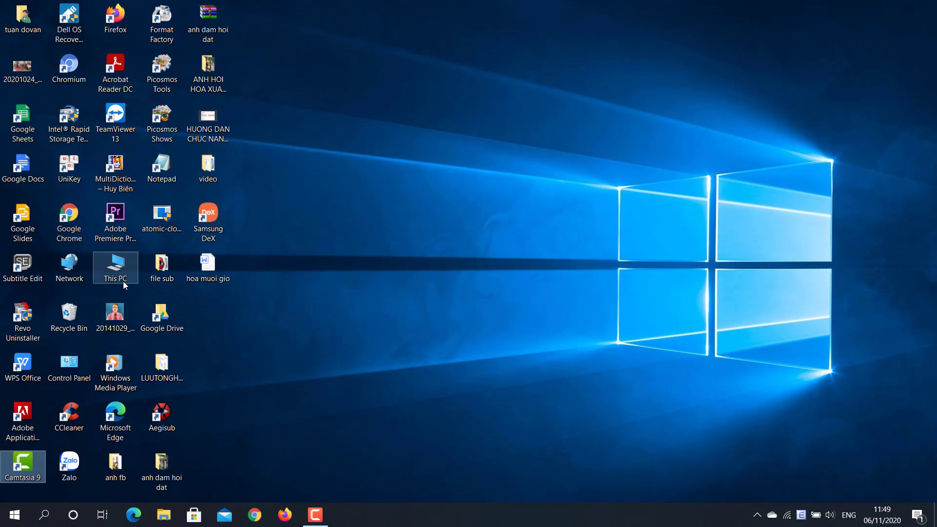
Locate the SamsungDeXSetupWin installer in the PC's Downloads folder, and close File Explorer
click(116, 265)
double_click(115, 265)
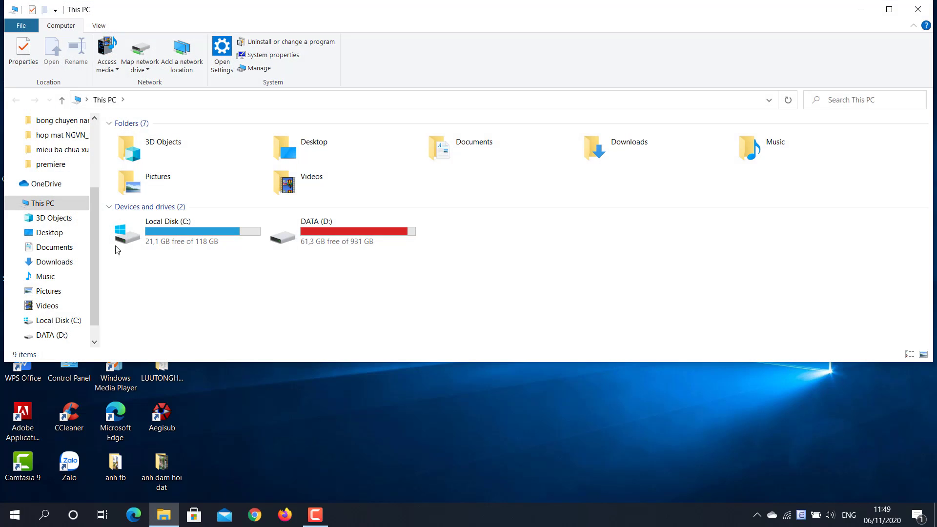
click(56, 262)
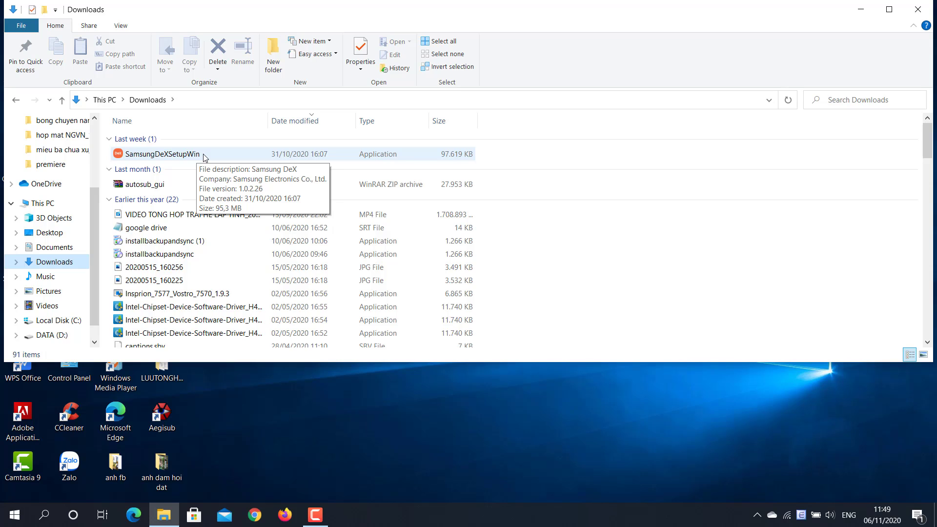
click(919, 12)
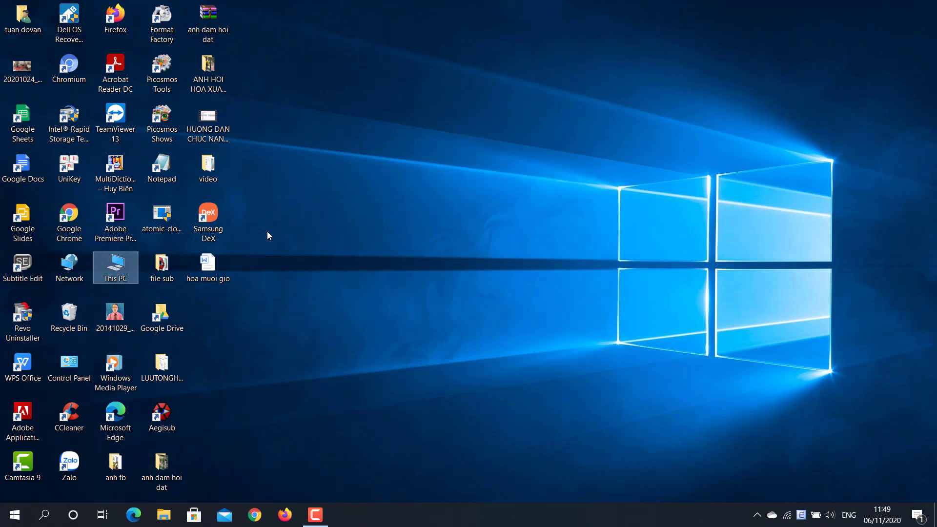
Launch Samsung DeX on the PC and dismiss its keyboard layout notice
double_click(218, 216)
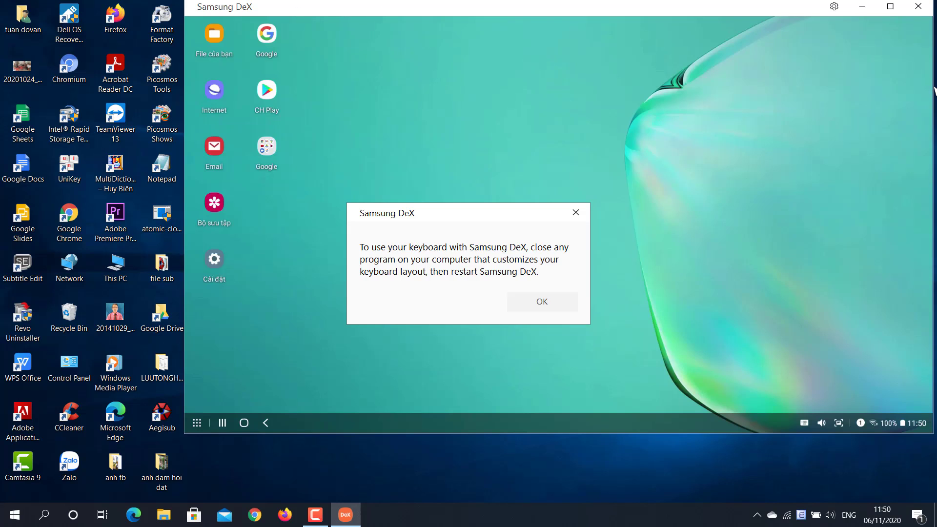
click(543, 305)
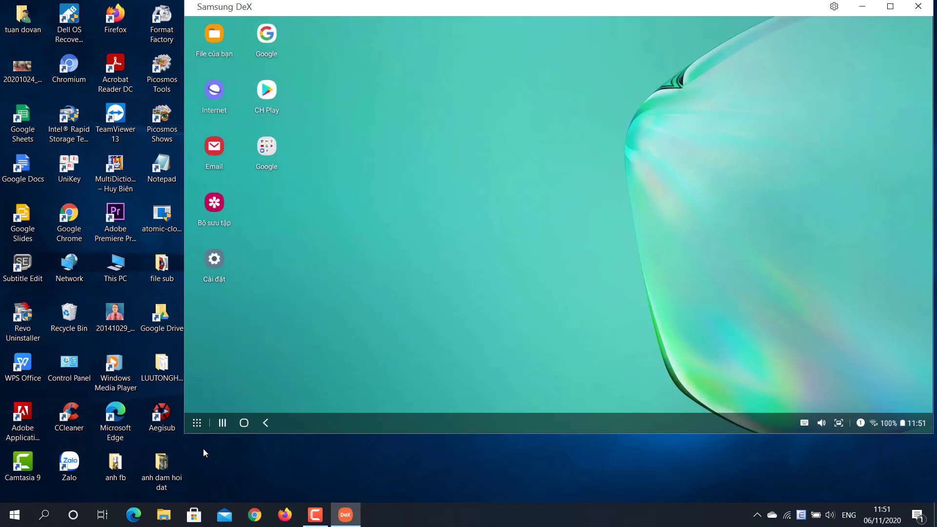
Browse the phone's installed apps in DeX through to the third page of the app list
click(197, 423)
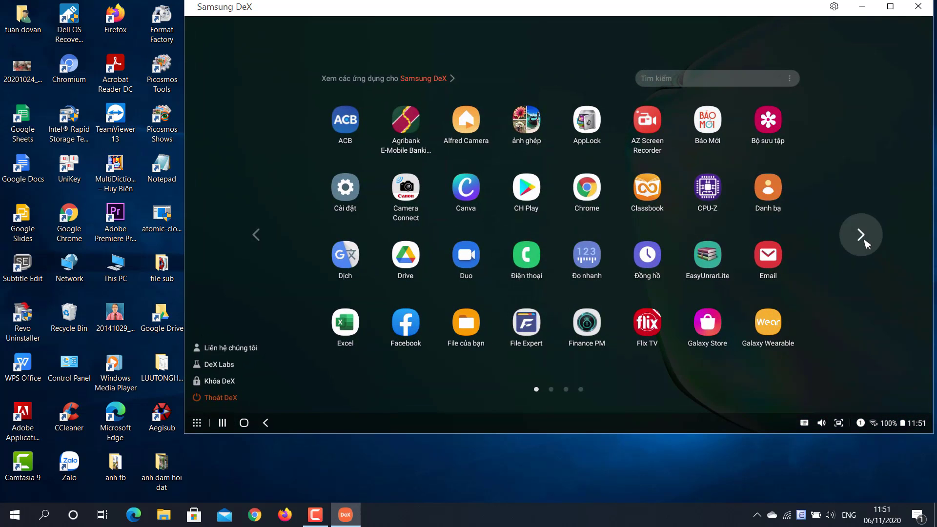
click(864, 241)
click(864, 241)
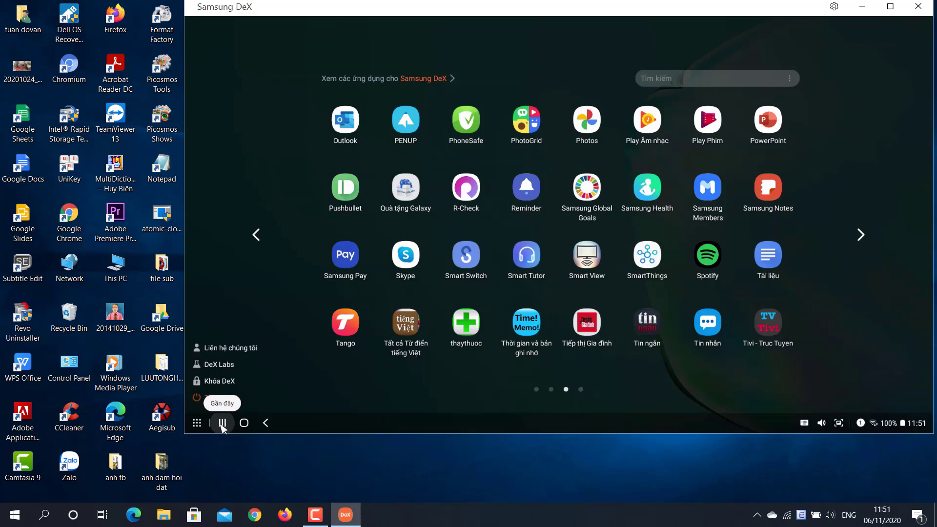
Examine the recently used apps and the phone's quick settings in DeX, returning to the DeX home screen
click(222, 424)
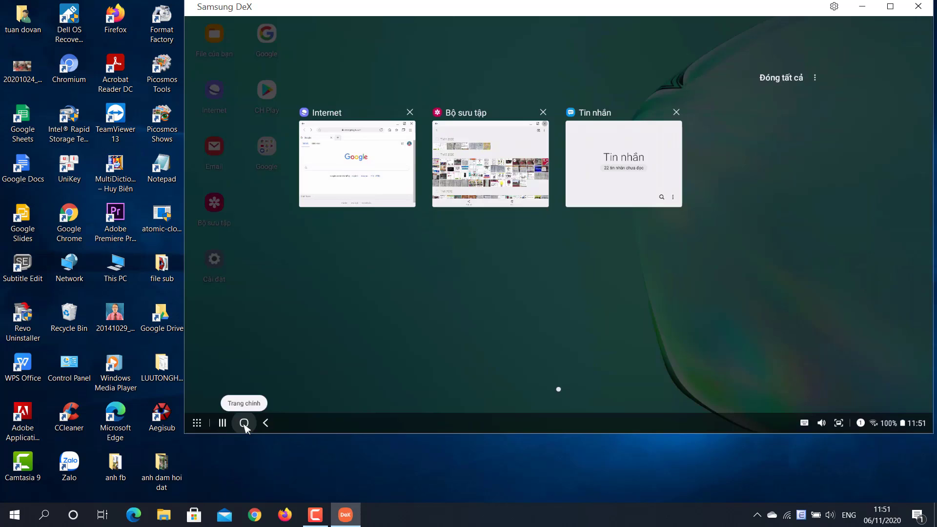
click(244, 424)
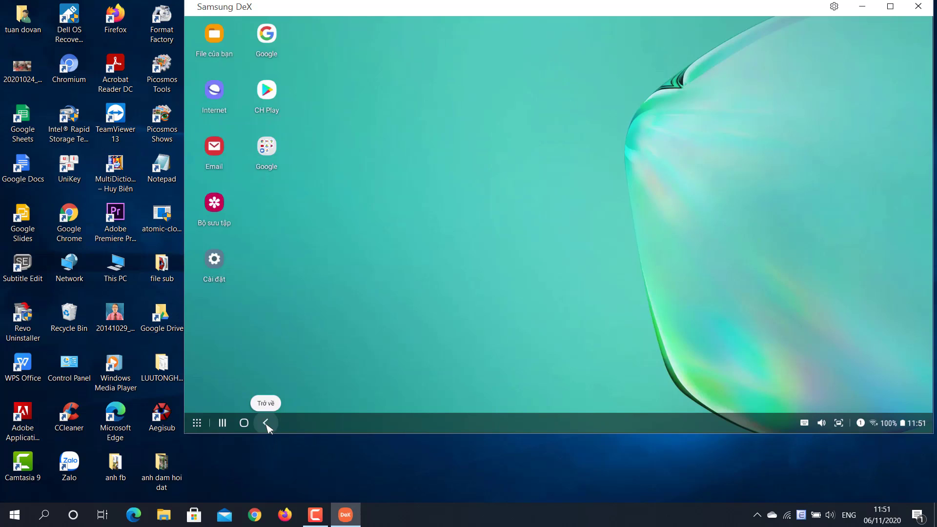
click(266, 423)
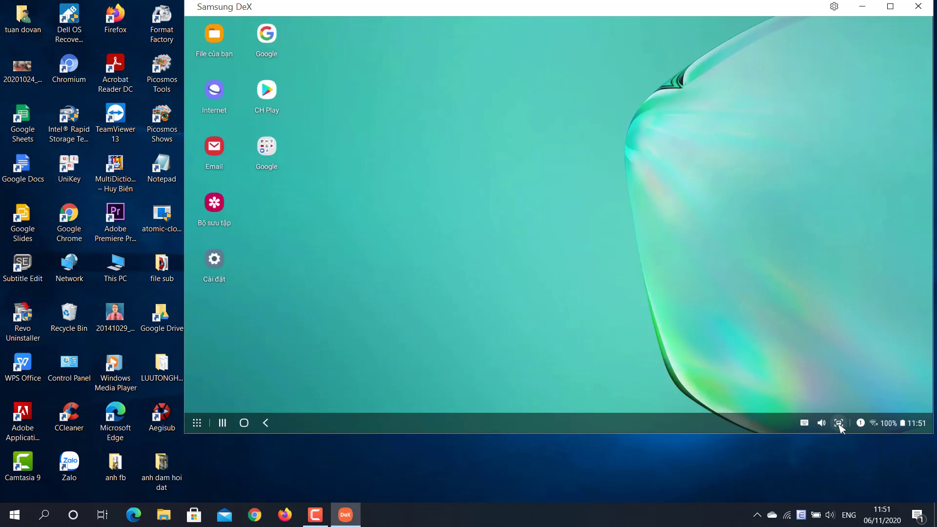
click(900, 425)
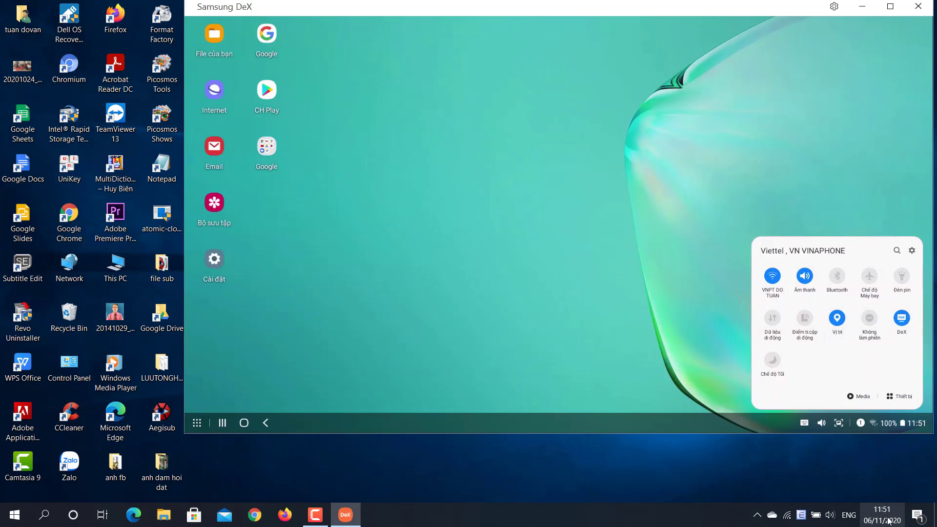
click(896, 424)
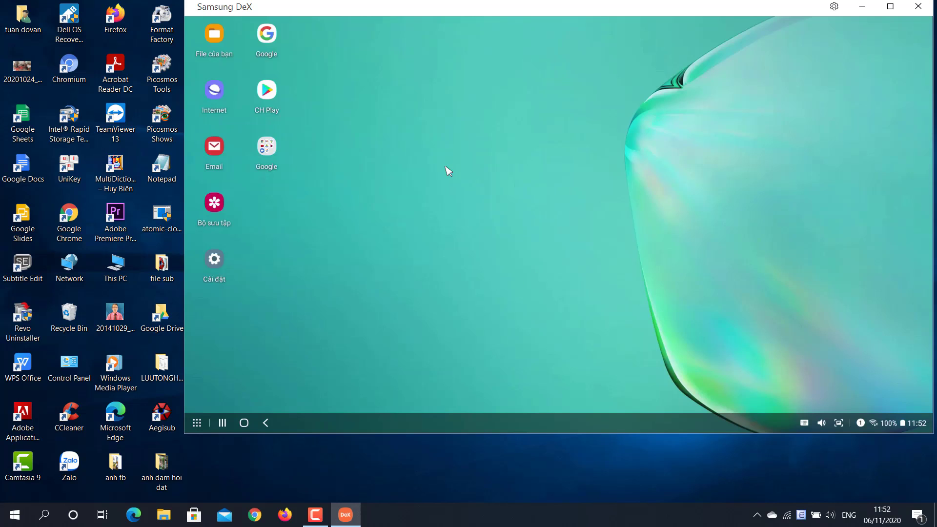
Select a photo from October 2020 in the phone's Bộ sưu tập gallery and copy it to the Windows desktop
double_click(215, 204)
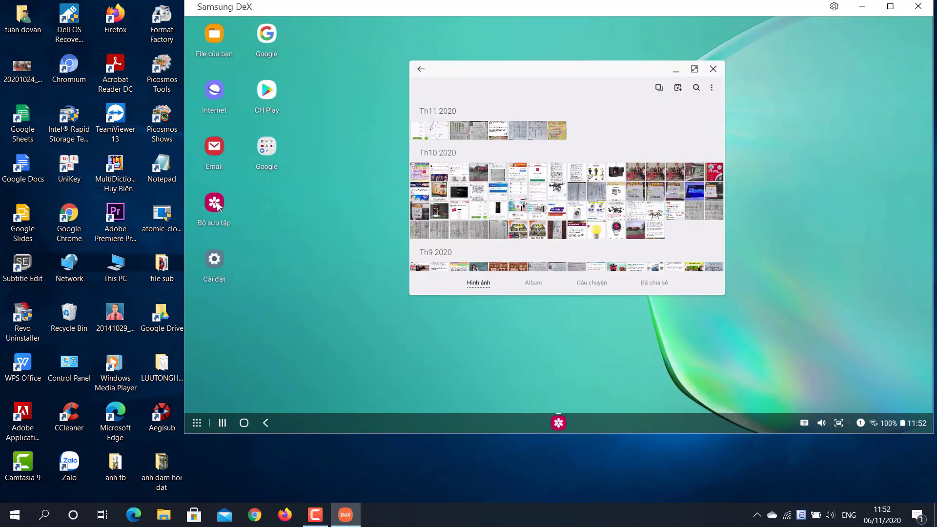
click(639, 172)
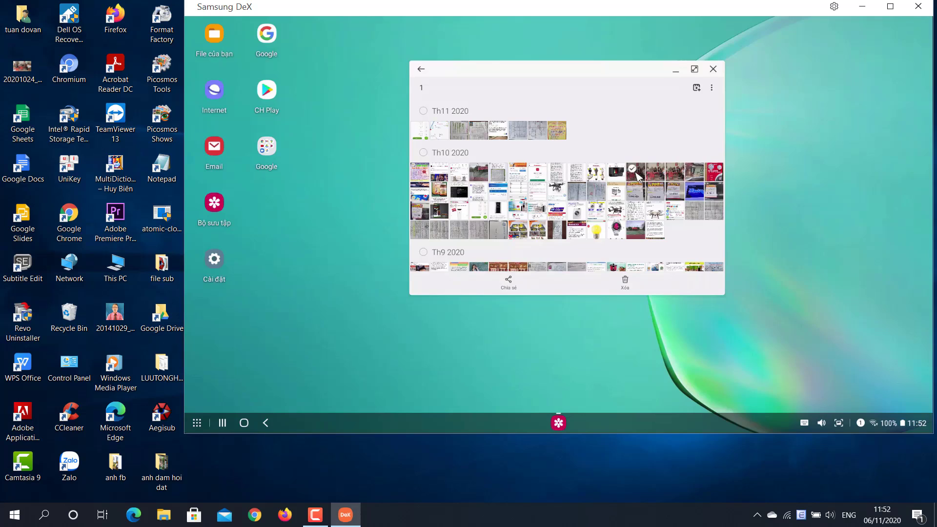
drag(637, 173, 636, 174)
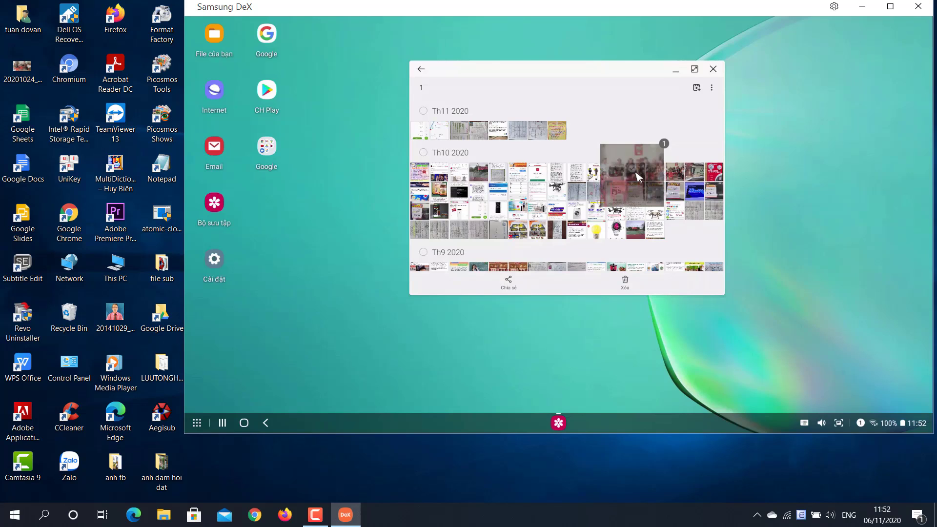
drag(637, 173, 218, 476)
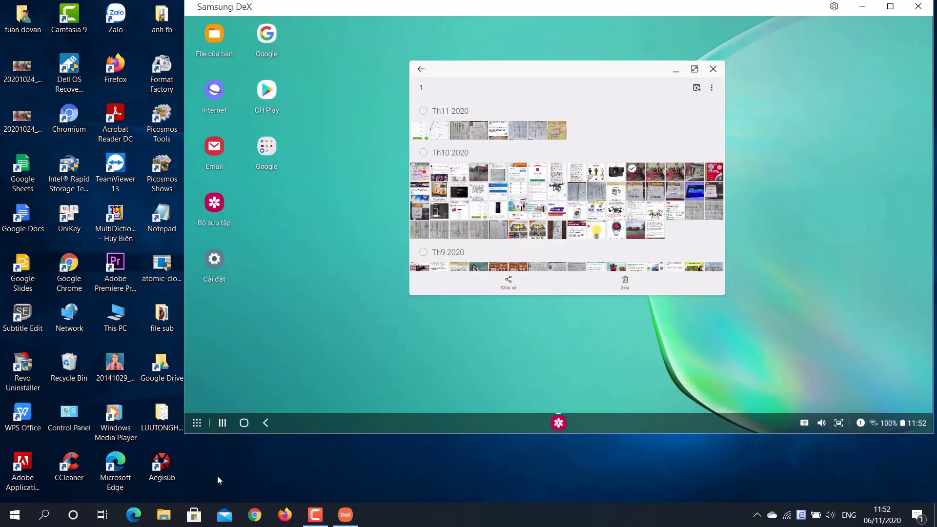
View the photo 20201024_094933(1).jpg from the Windows desktop, and close both the photo viewer and the phone gallery
click(23, 65)
double_click(23, 65)
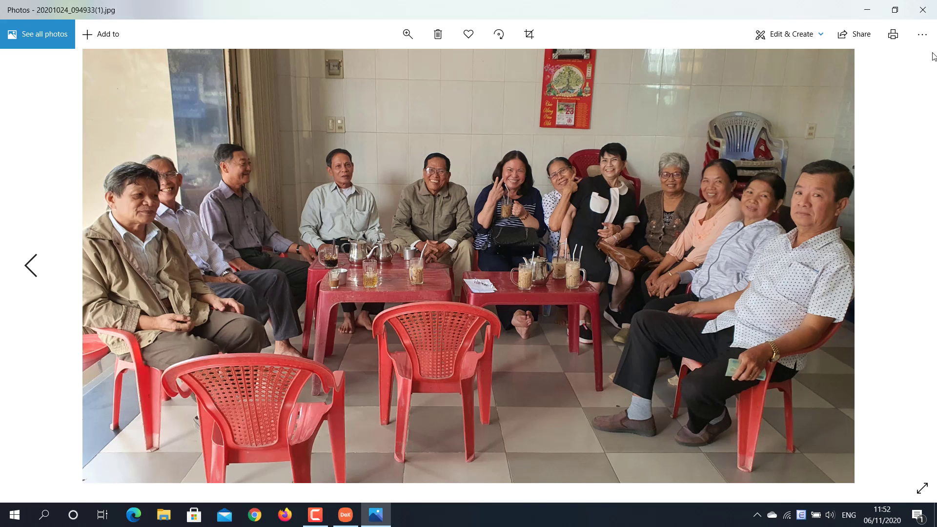
click(924, 10)
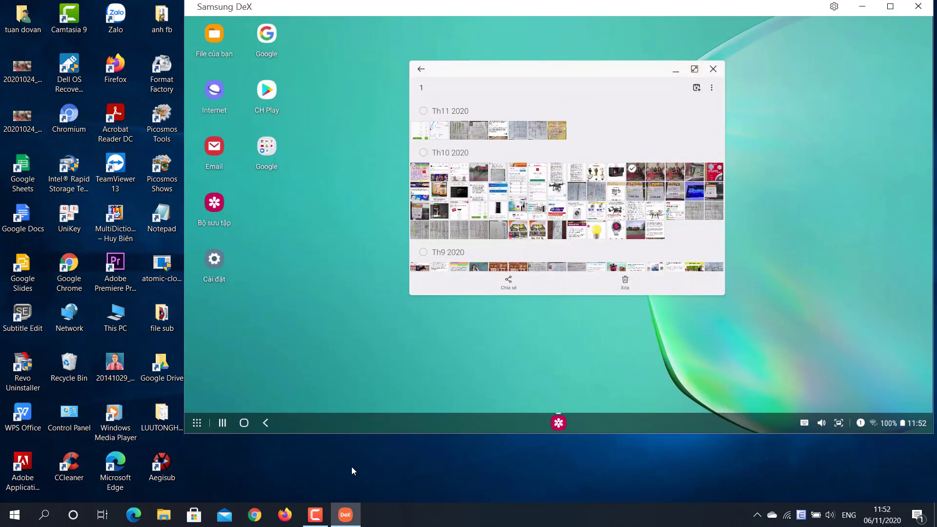
click(714, 69)
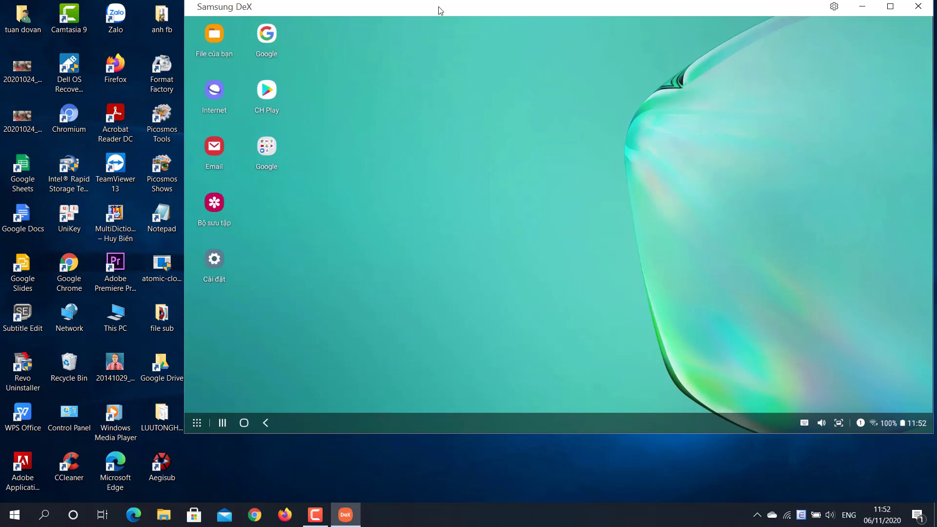
Move the DeX window aside to uncover the desktop files, and copy the Word document "hoa muoi gio" onto the DeX home screen
drag(440, 11, 488, 9)
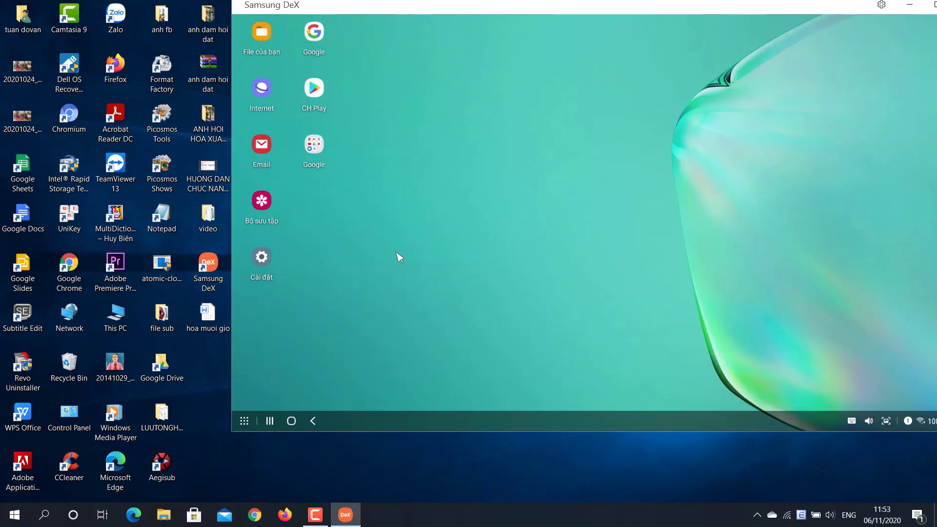
click(209, 315)
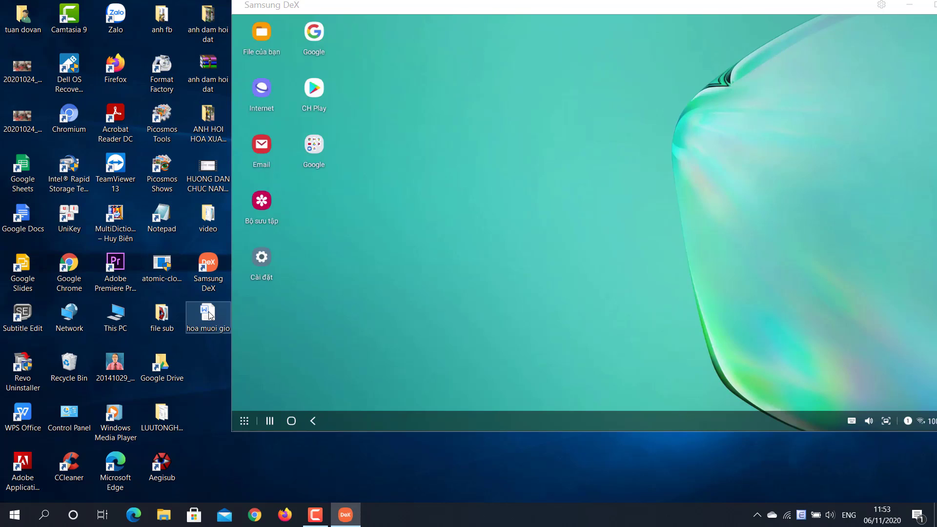
drag(259, 303, 366, 260)
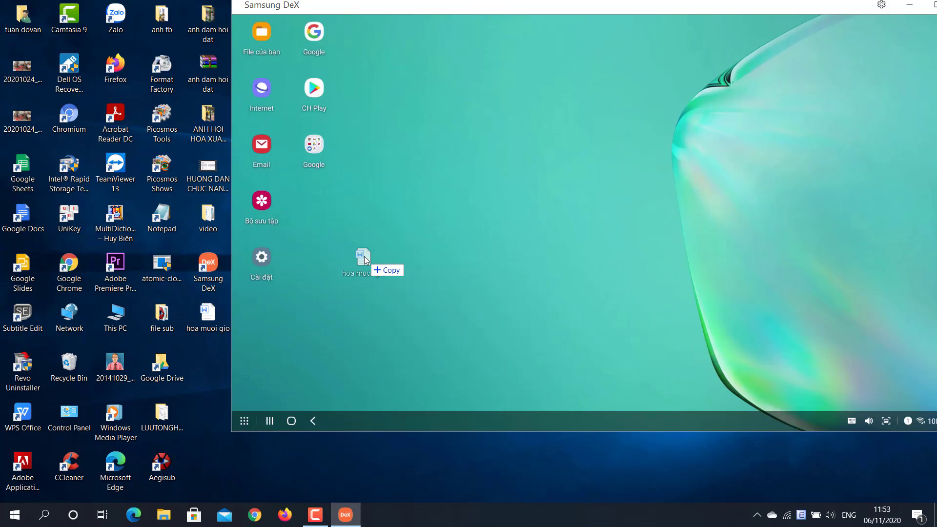
drag(366, 260, 366, 260)
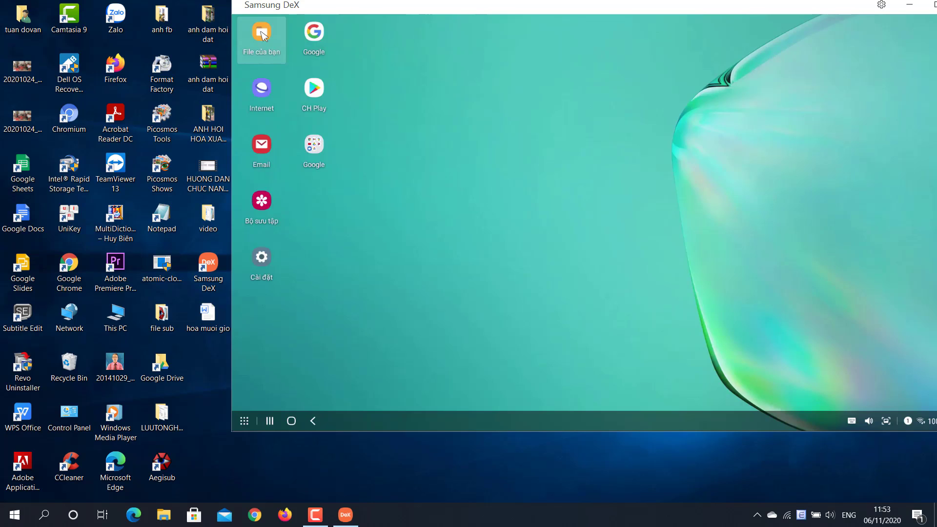
Check the recent files (File gần đây) in the phone's File của bạn app for the transferred document
double_click(262, 35)
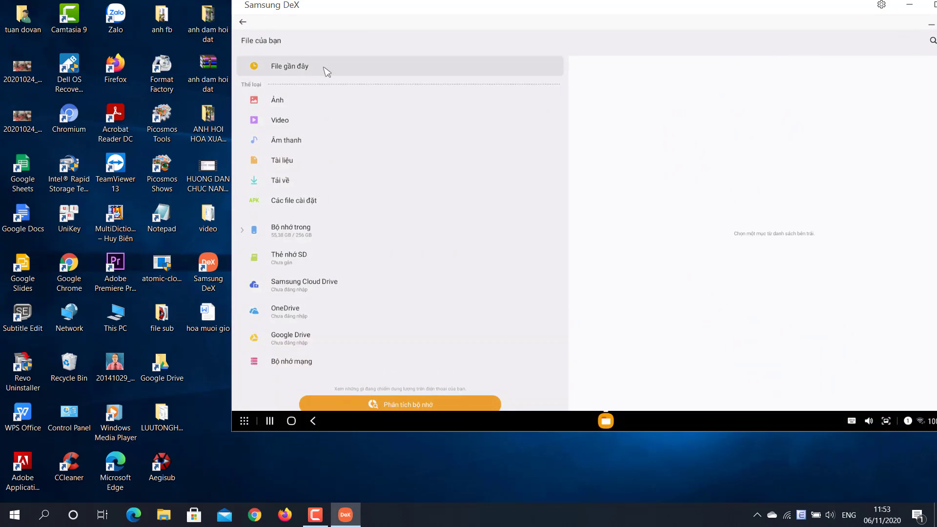
click(301, 69)
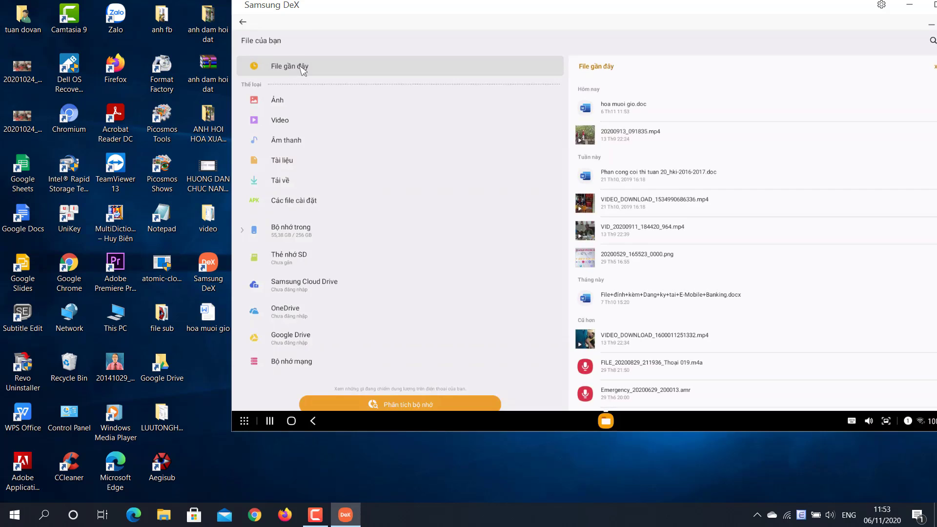
View the transferred document hoa muoi gio.doc in WPS Office, using the app just once, and minimize it
click(632, 108)
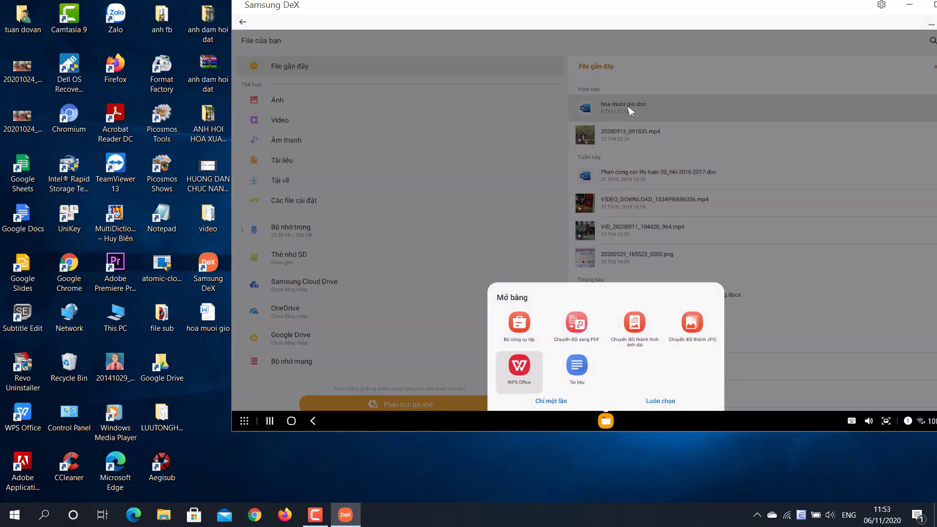
click(552, 402)
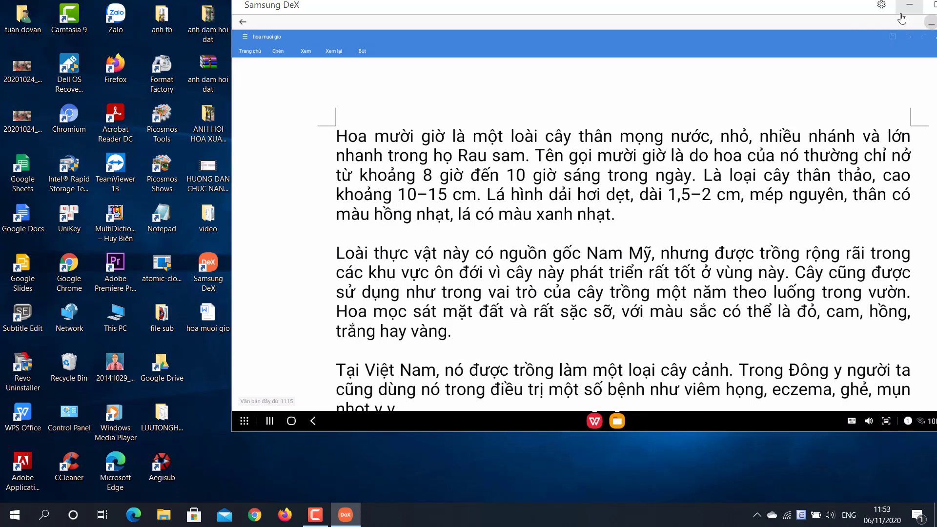
click(931, 27)
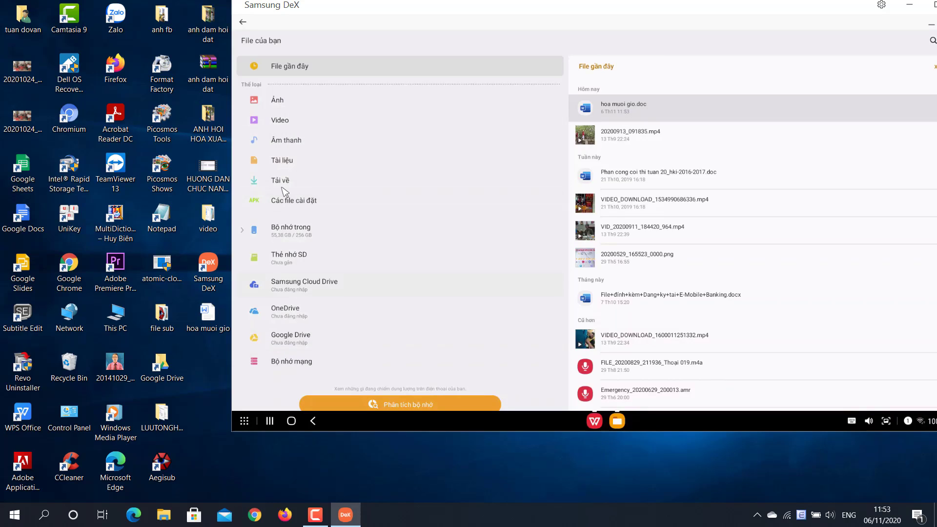
Look through the phone's Ảnh and Video categories and play the Instagram folder's video once with Trình phát video
click(287, 100)
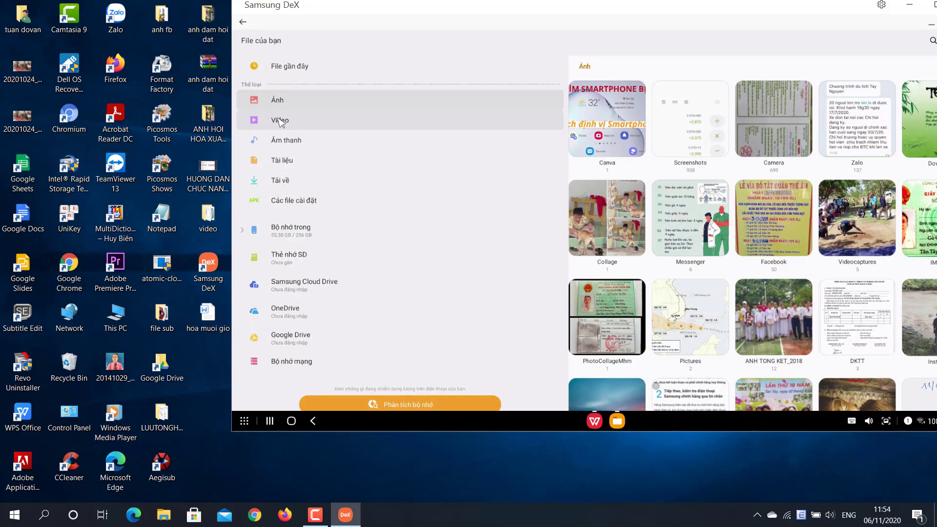
click(281, 121)
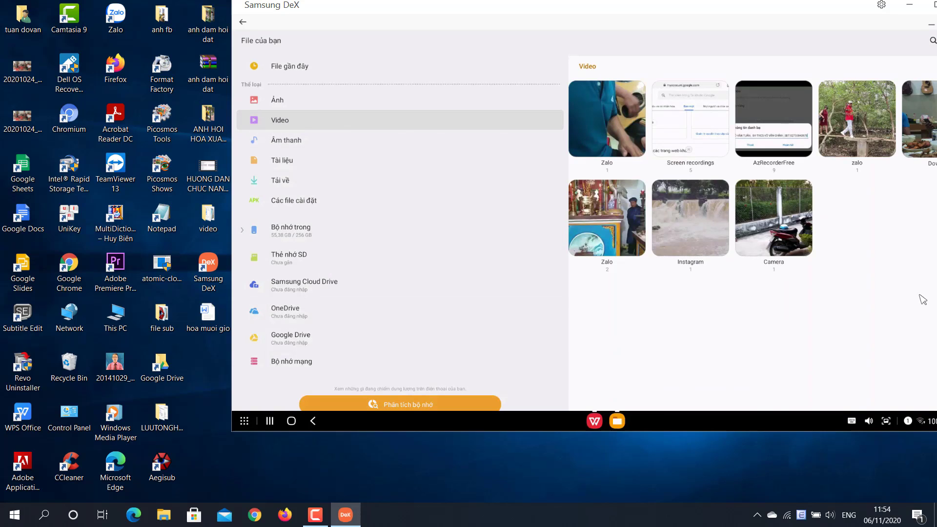
click(688, 216)
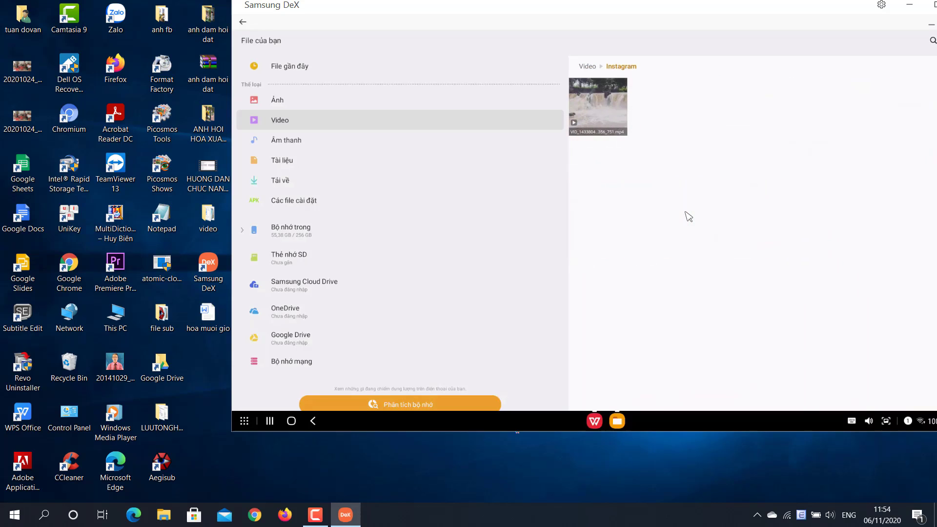
click(600, 113)
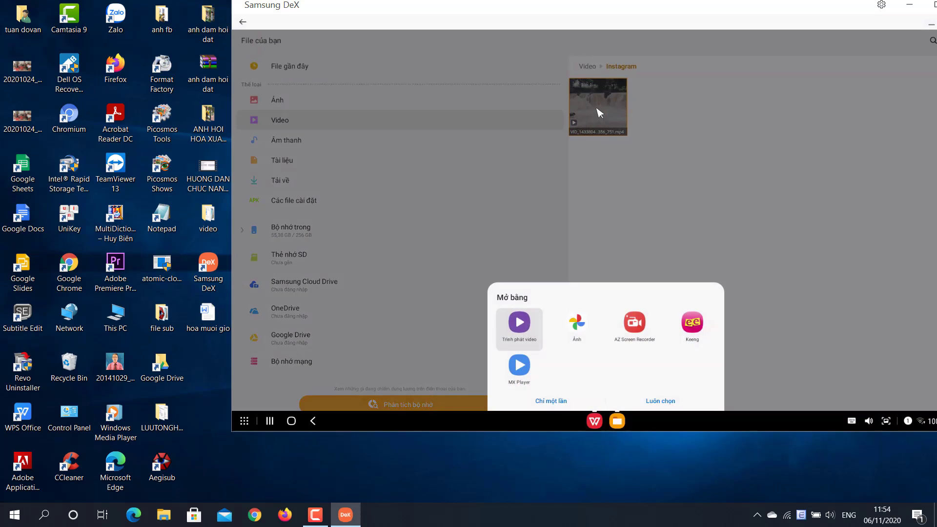
click(556, 404)
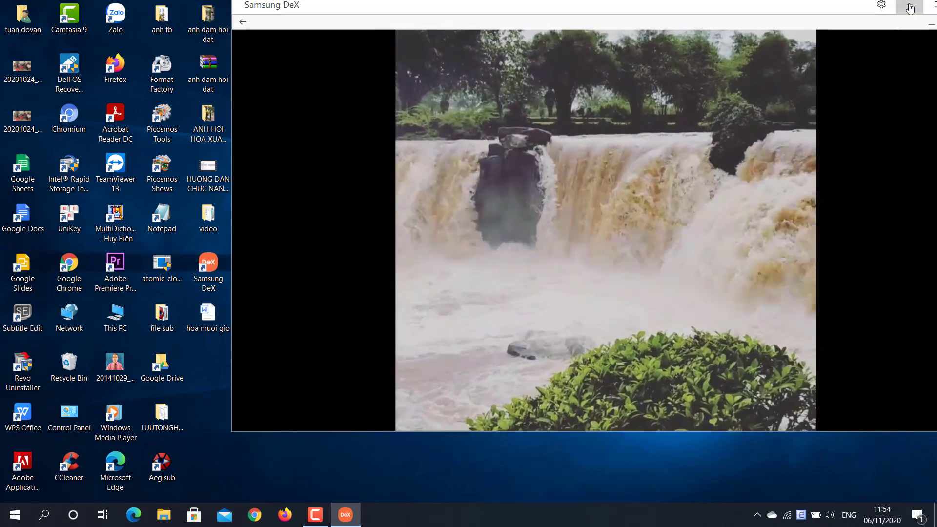
Leave the waterfall video's player and return to the DeX home screen
click(910, 6)
click(345, 514)
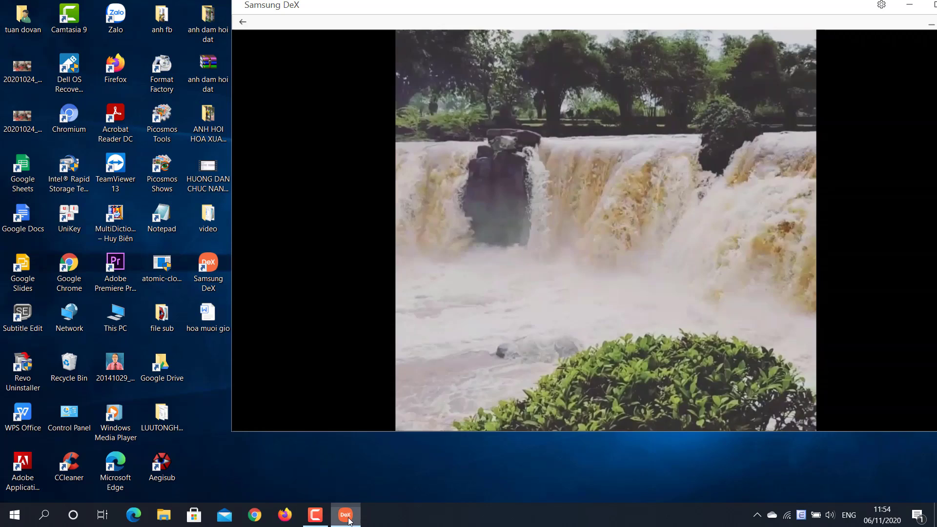
click(243, 22)
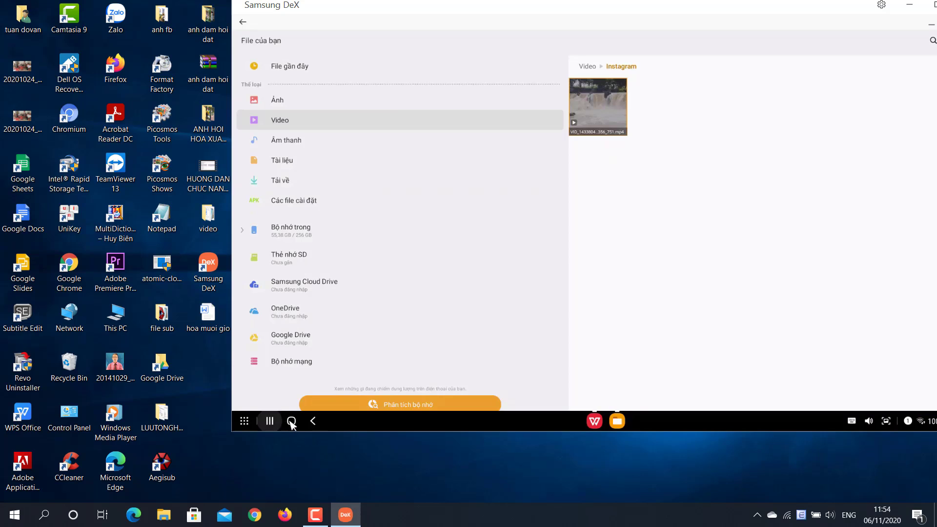
click(291, 421)
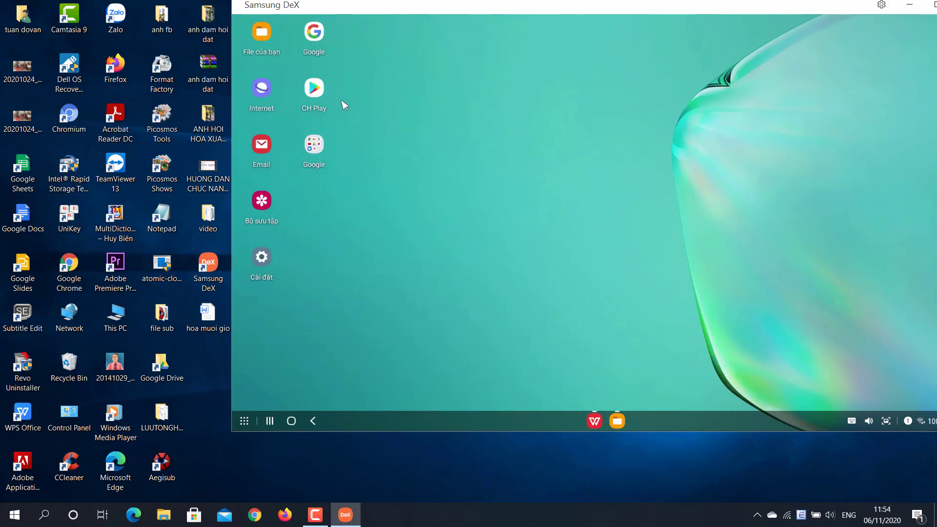
Open the phone's Google app and browse the news articles in its Discover feed
double_click(314, 32)
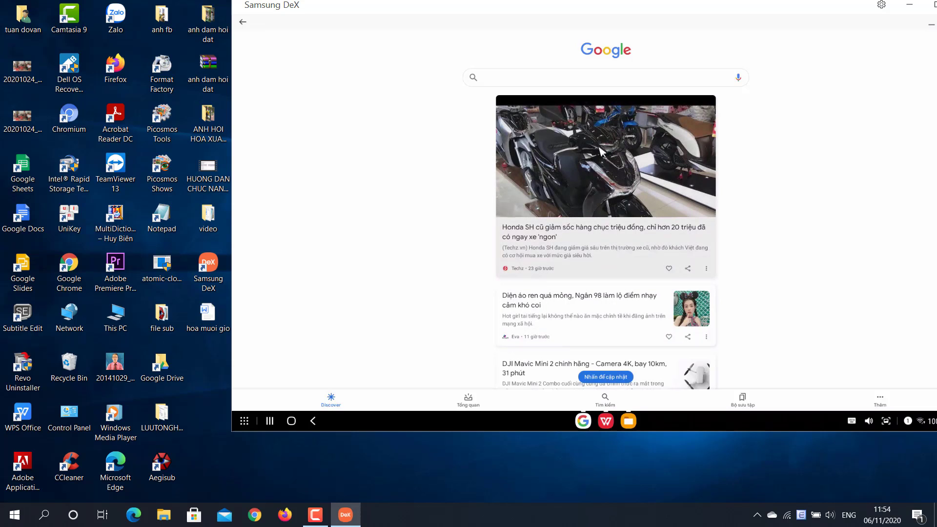
scroll(605, 156, down, 5)
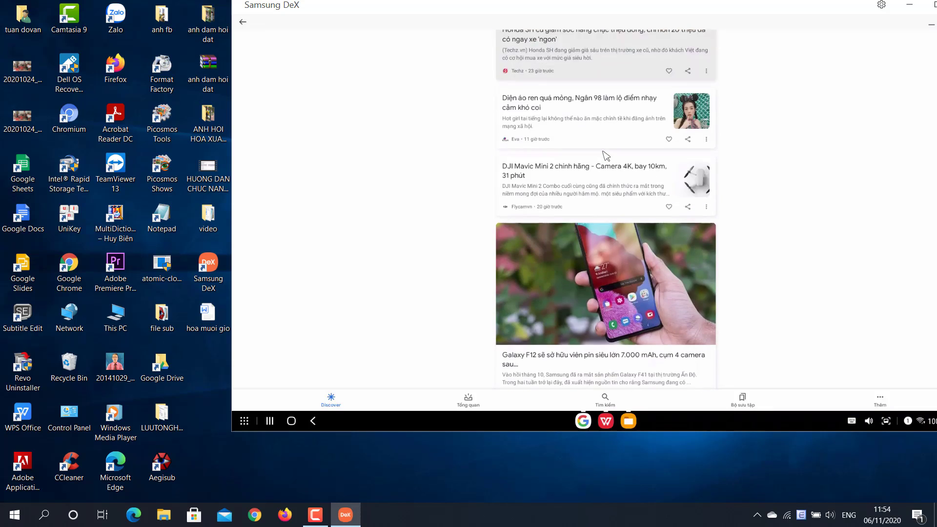
scroll(607, 156, down, 3)
scroll(605, 155, down, 3)
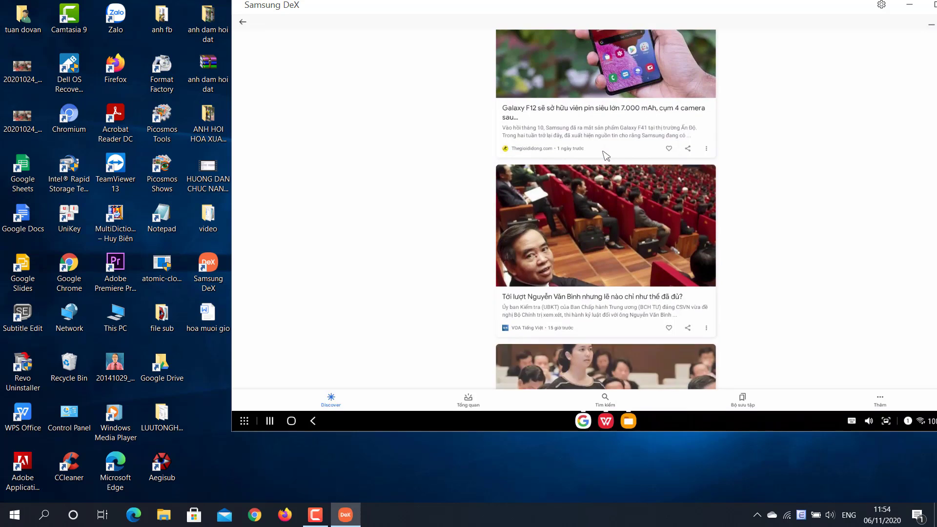
scroll(605, 155, down, 5)
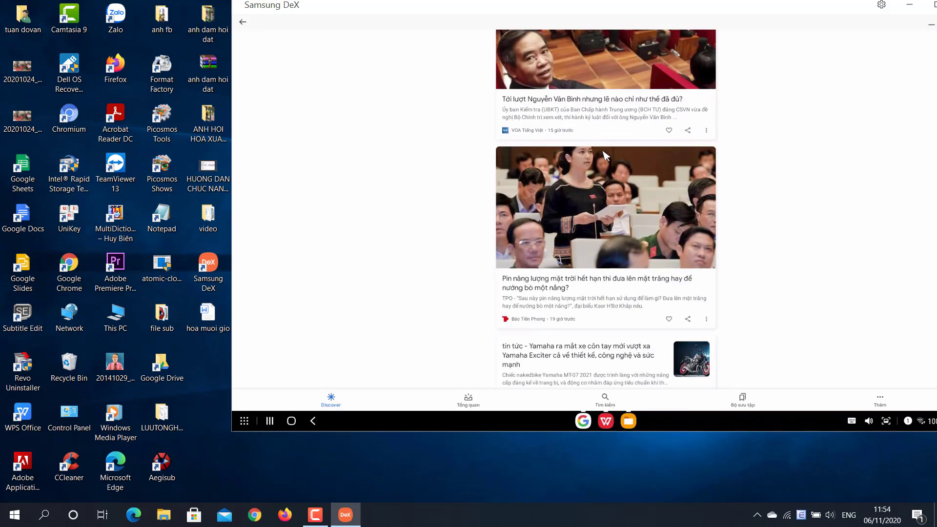
View the Báo Tiền Phong article on expired solar panels once in Samsung Internet, and close both the browser and the Google app
click(552, 230)
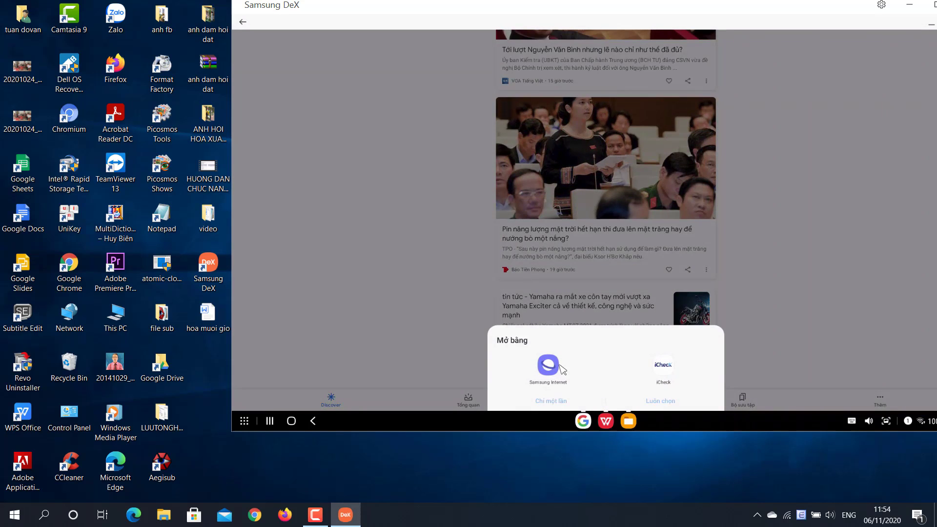
click(561, 370)
click(554, 404)
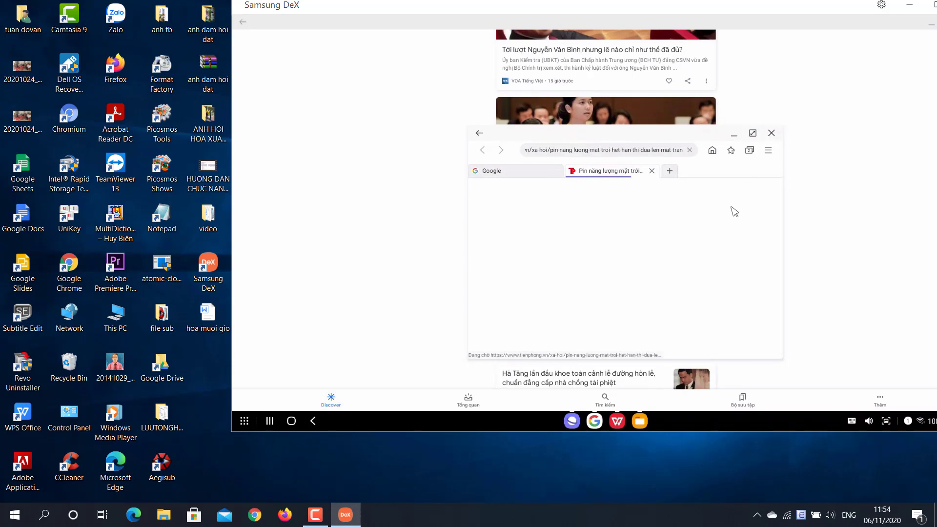
click(771, 133)
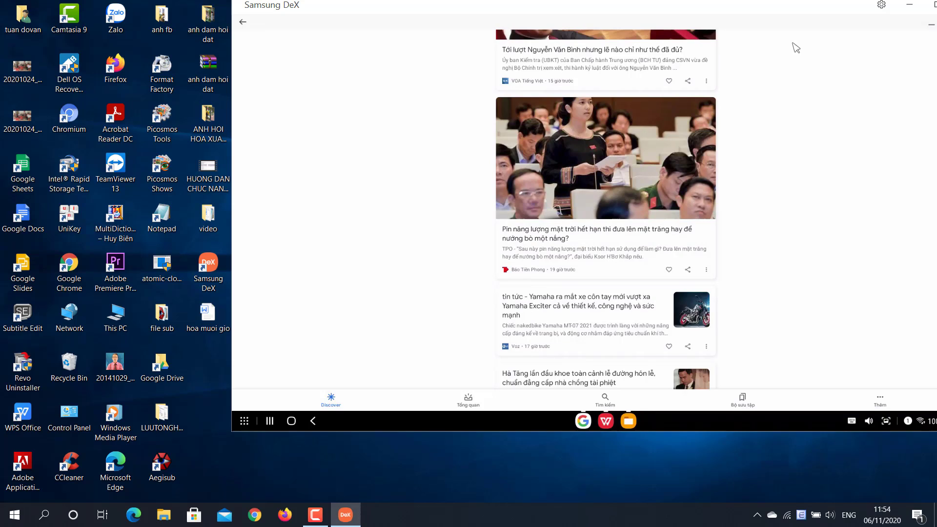
click(243, 21)
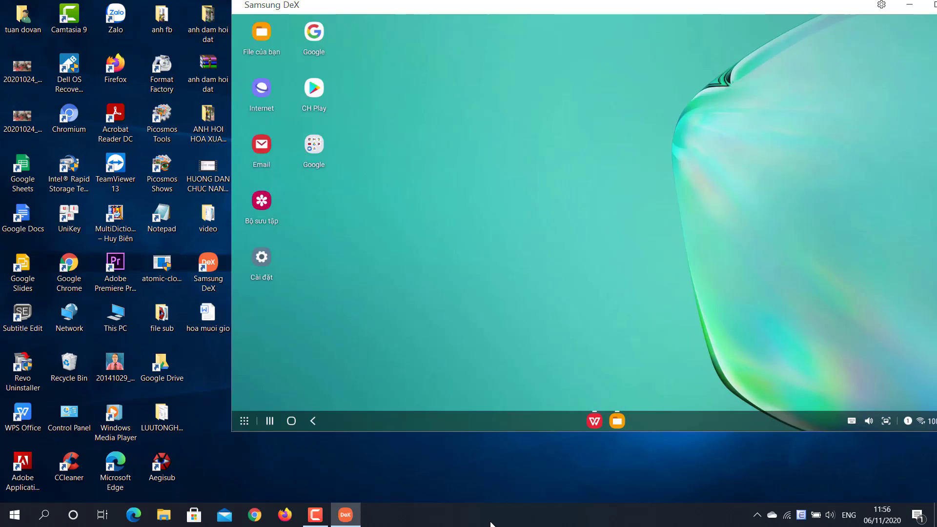
click(317, 517)
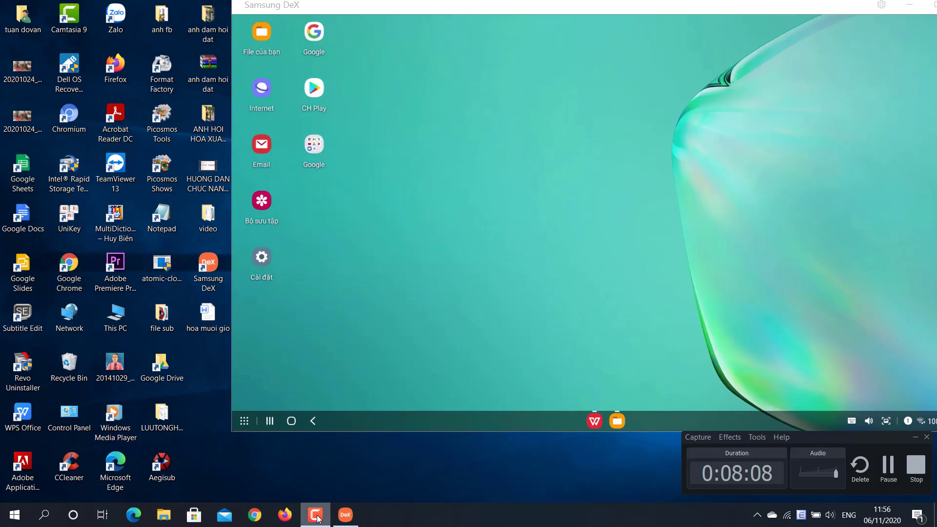